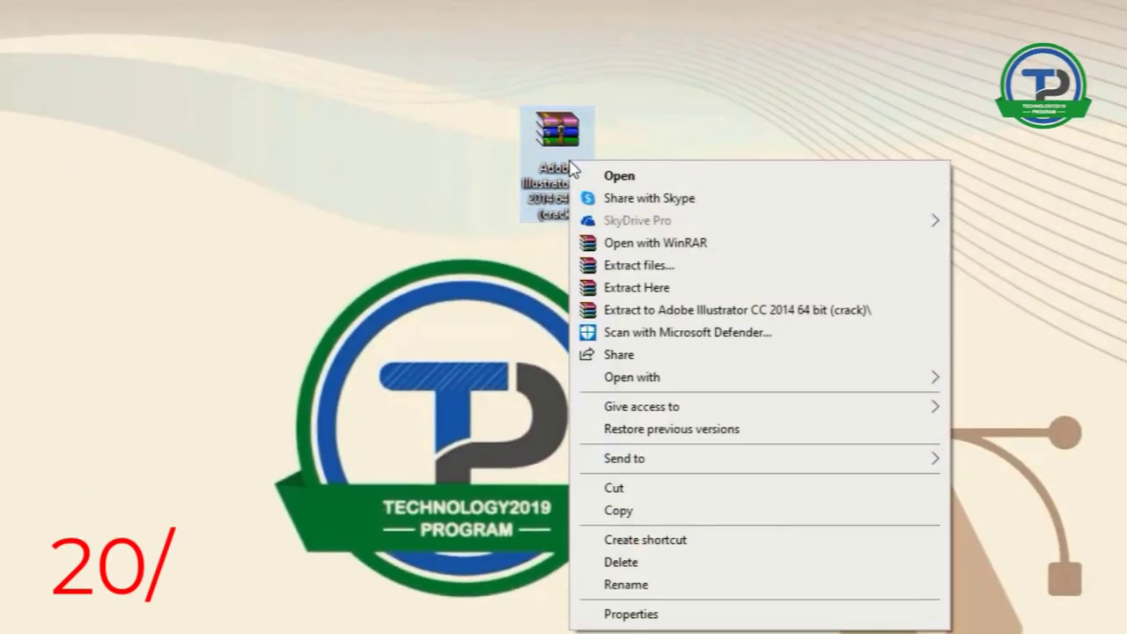
Step: Extract the archive into an 'Adobe Illustrator CC 2014 64 bit (crack)' folder on the desktop
click(645, 311)
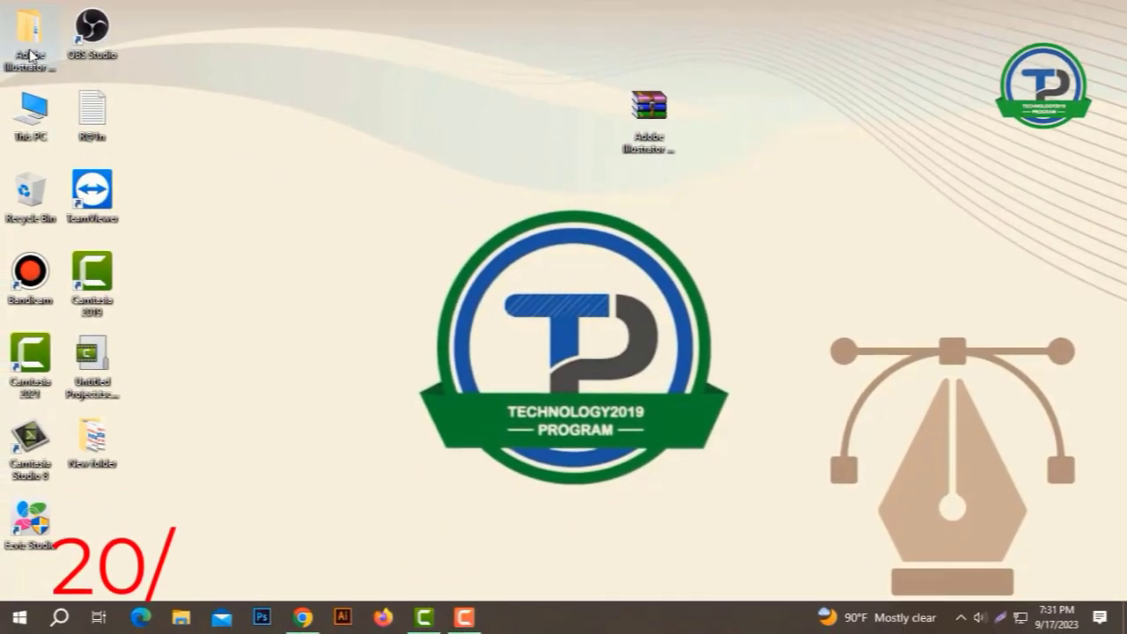
Step: Launch the Set-up installer from the extracted Adobe Illustrator CC 2014 folder
double_click(31, 55)
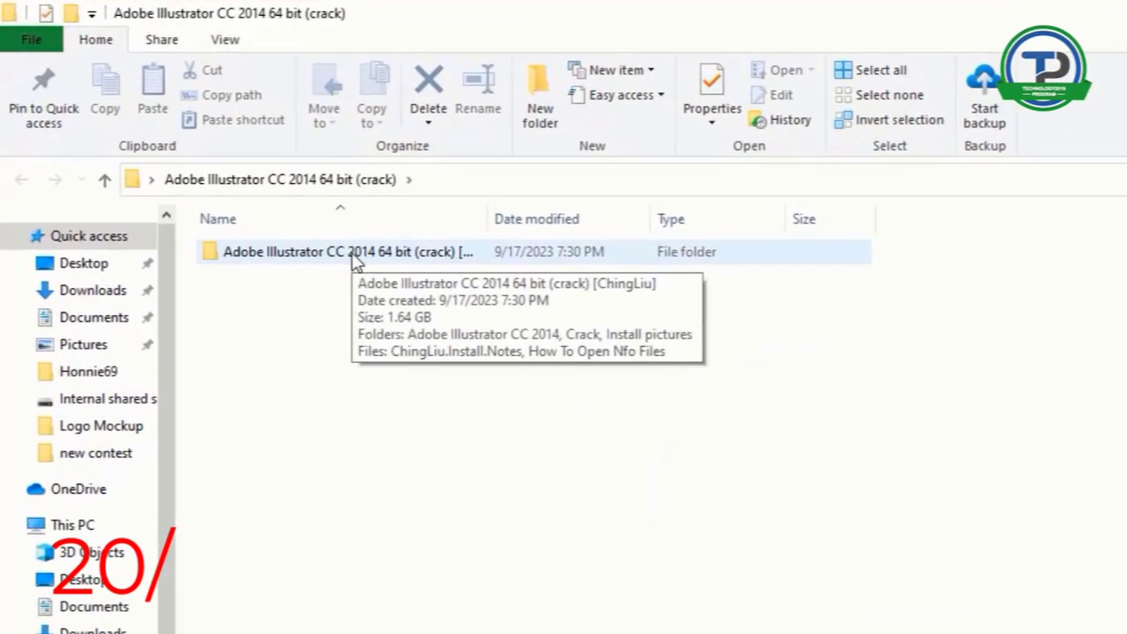
double_click(353, 255)
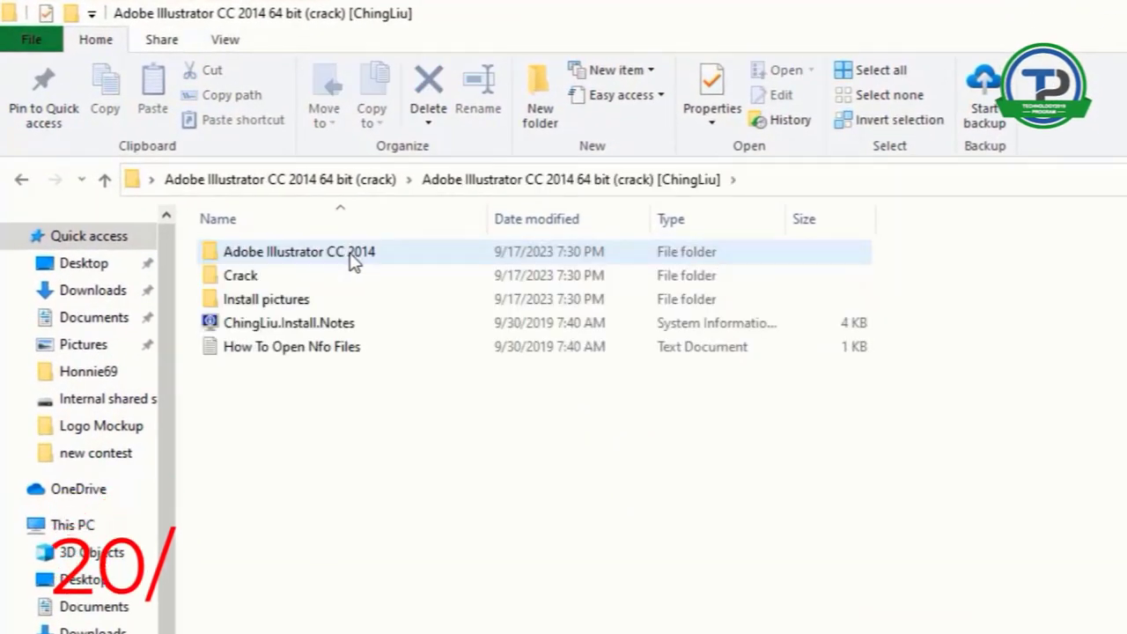
double_click(328, 256)
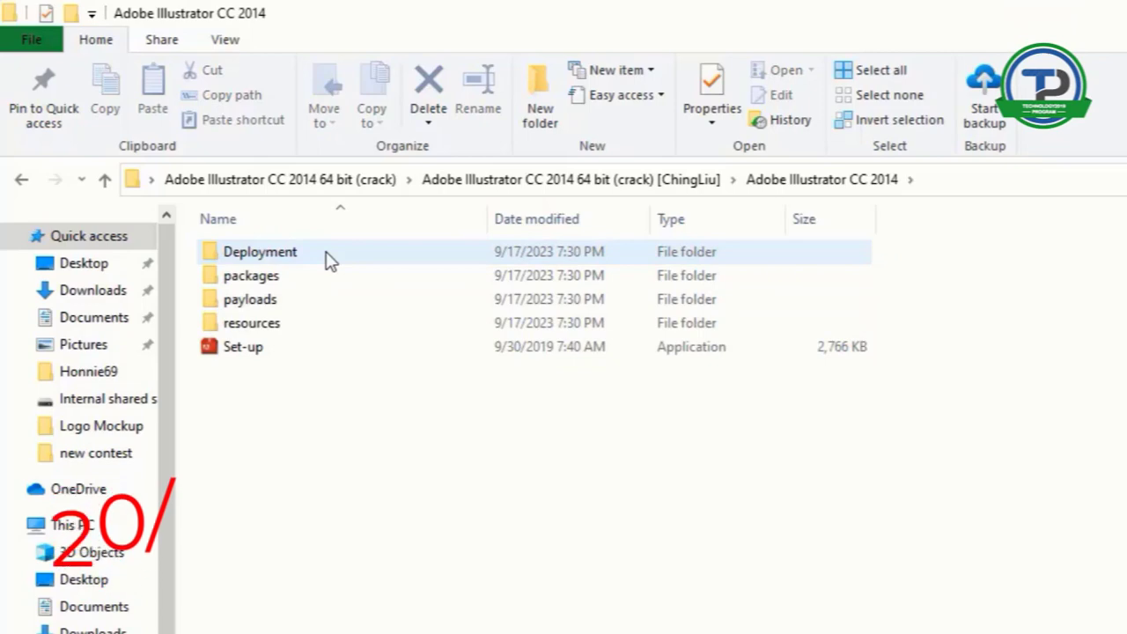
double_click(255, 350)
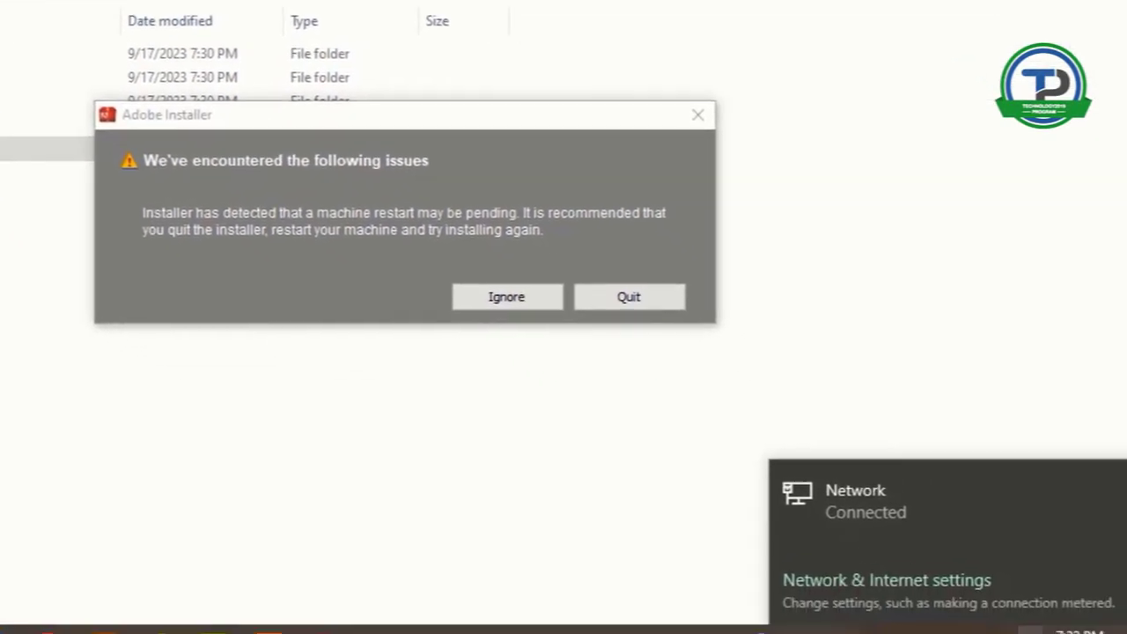
Step: Check the network status in the taskbar; it shows Connected
click(629, 297)
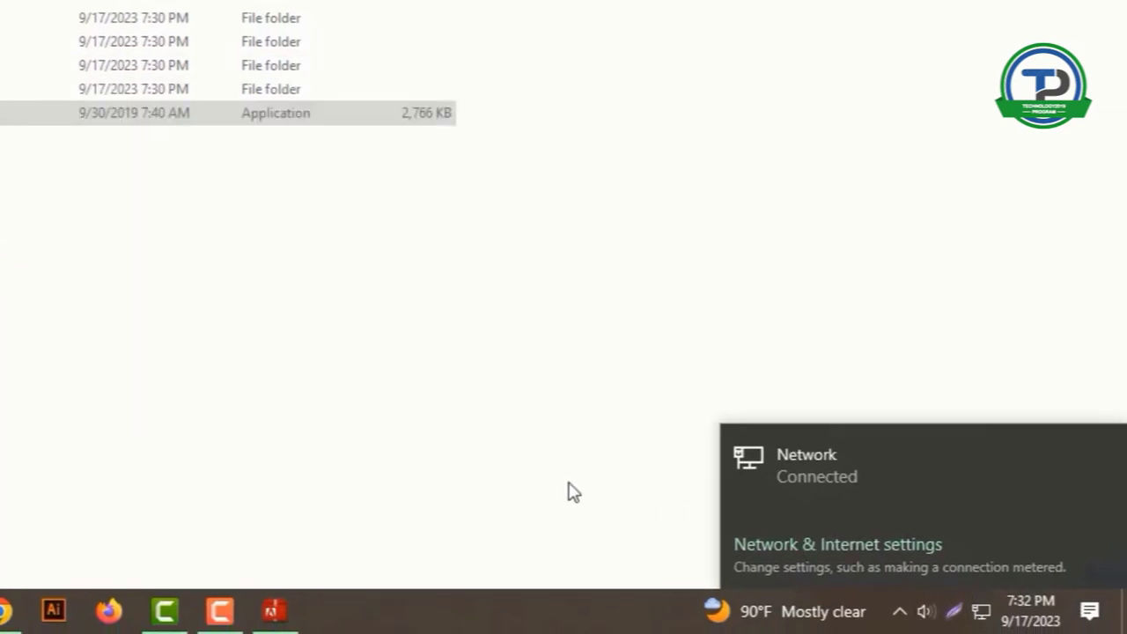
click(621, 526)
click(982, 613)
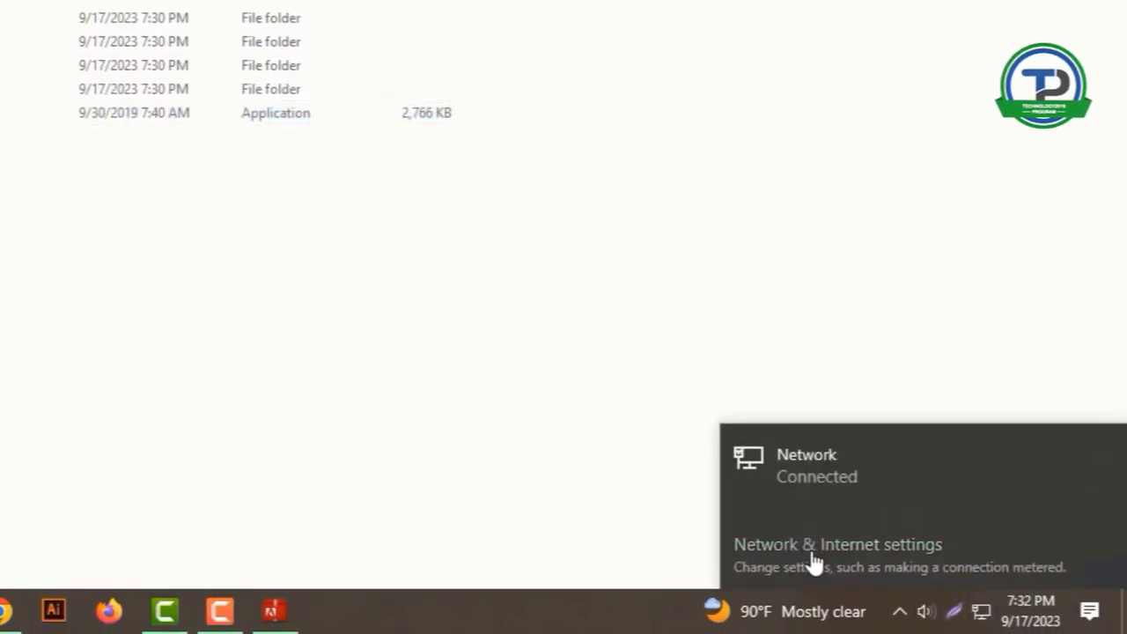
Step: Disable the Ethernet adapter from Network & Internet adapter options
click(861, 547)
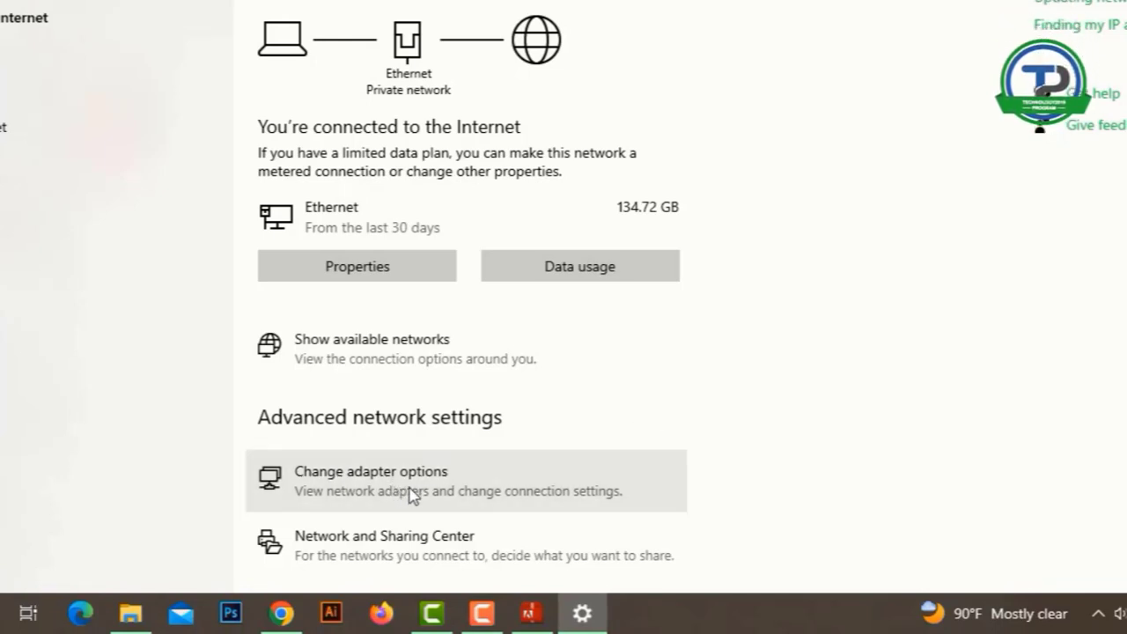
click(414, 490)
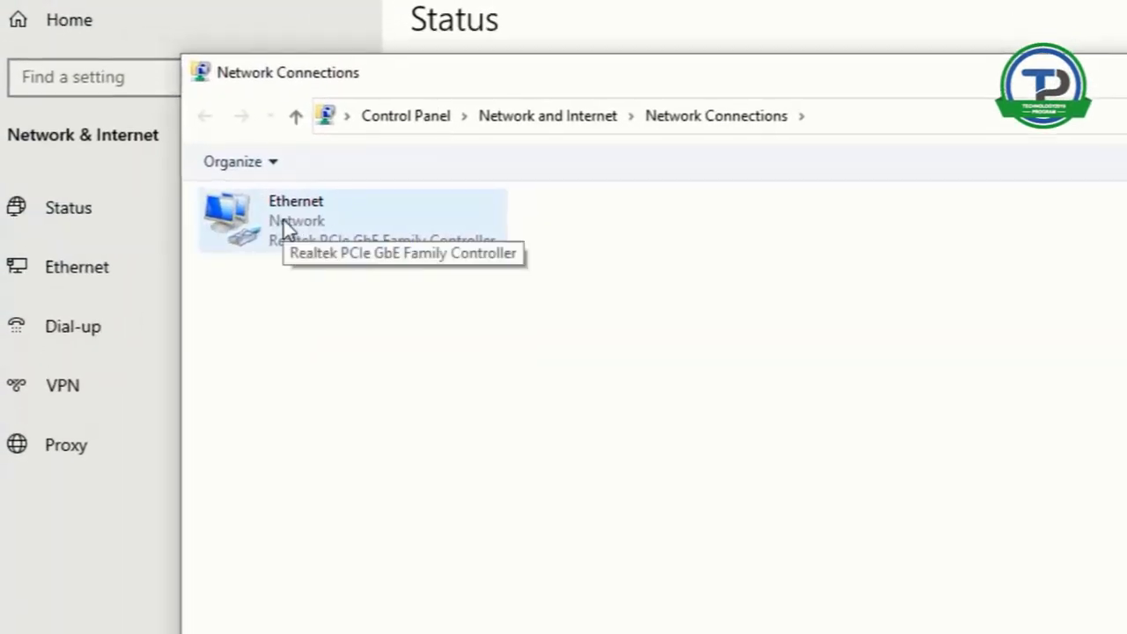
right_click(284, 220)
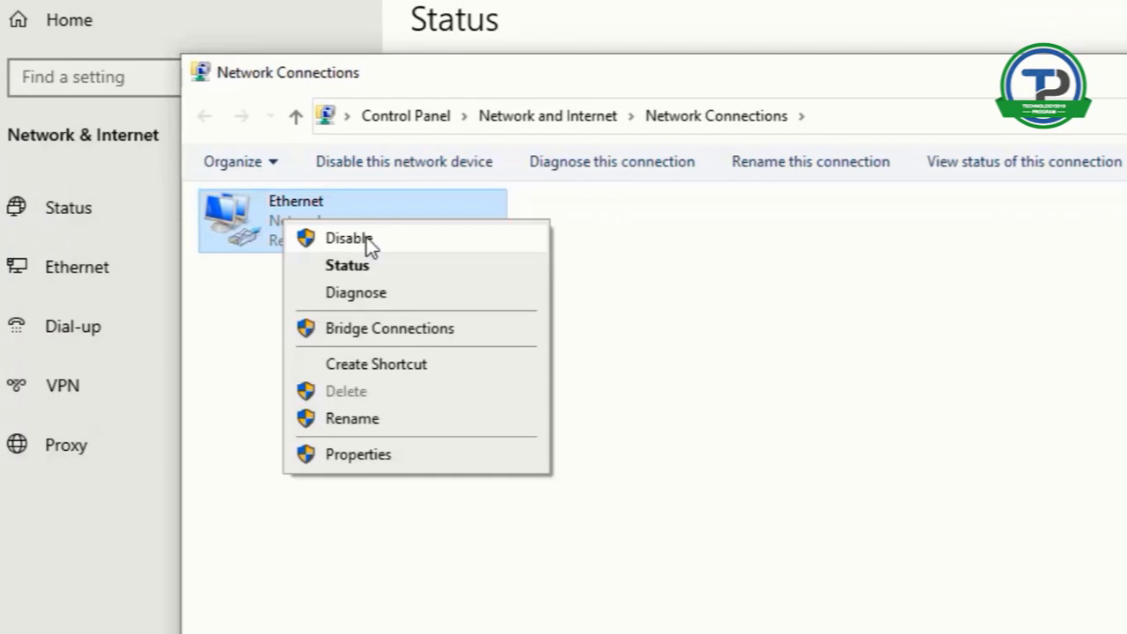
click(377, 247)
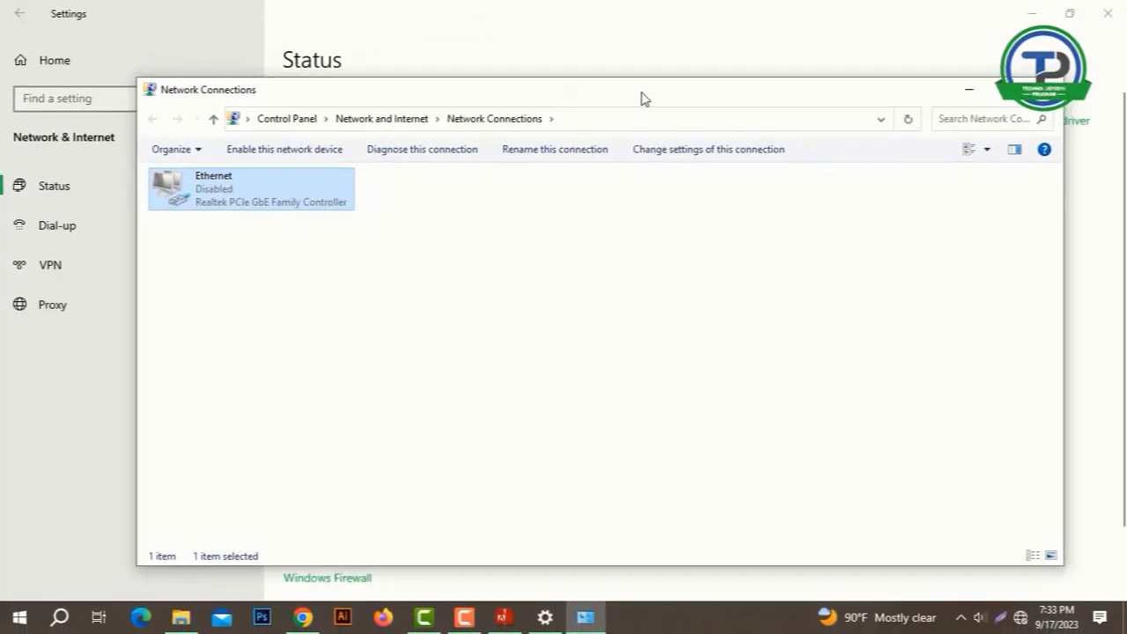
Step: Minimize Network Connections, Settings and File Explorer to return to the installer
drag(585, 94, 560, 111)
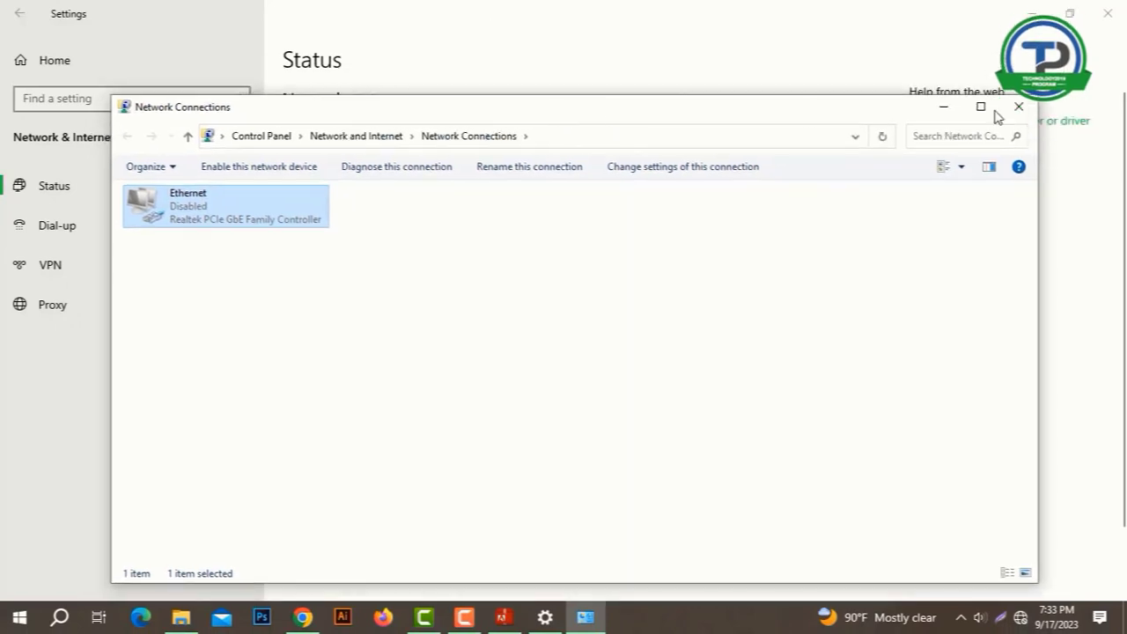
click(943, 109)
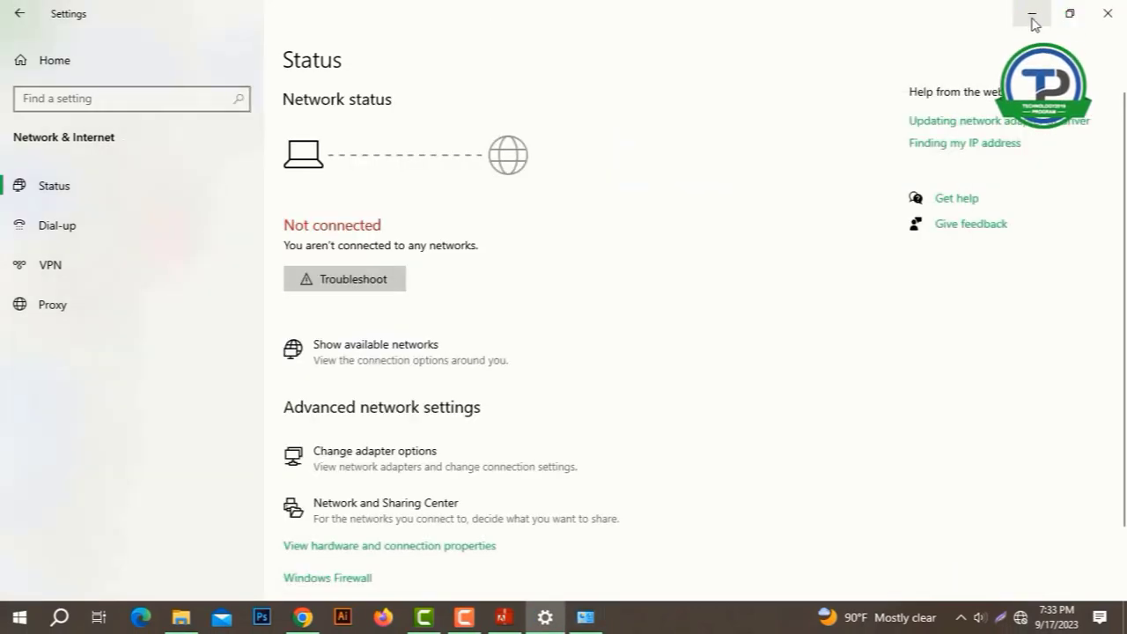
click(1032, 18)
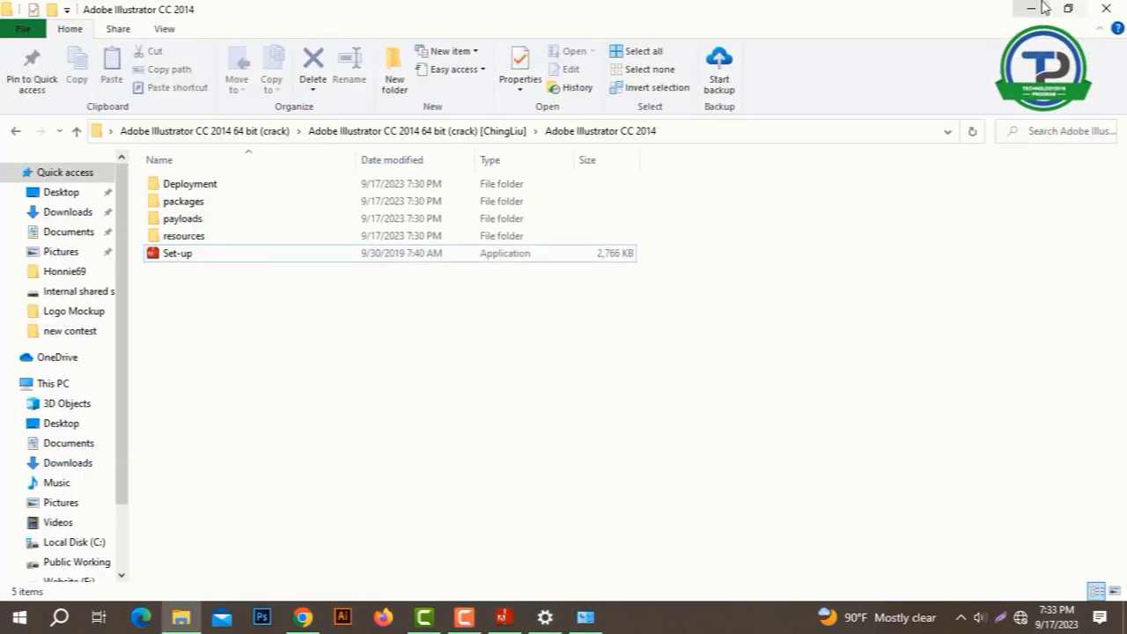
click(1032, 11)
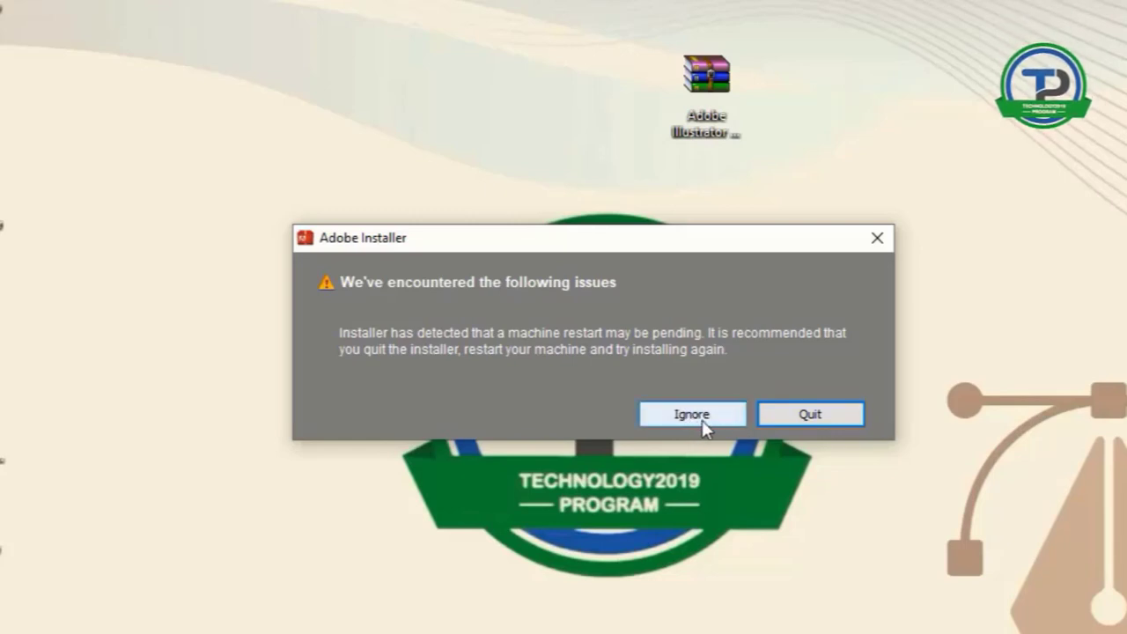
Step: Ignore the restart warning and install Illustrator CC 2014 as a trial without signing in
click(700, 419)
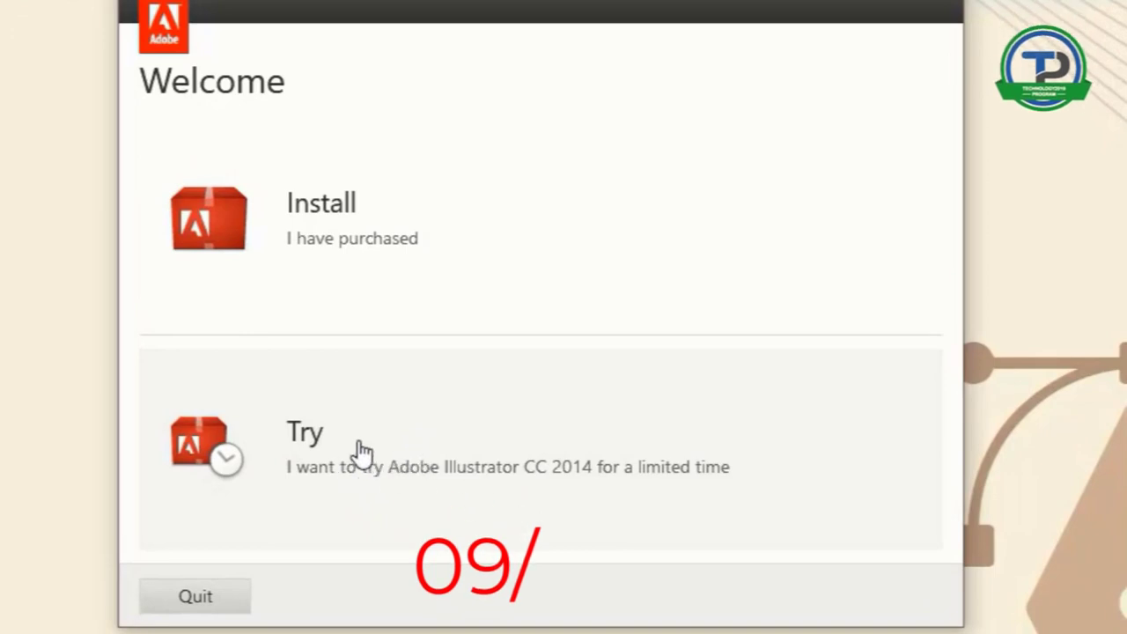
click(510, 425)
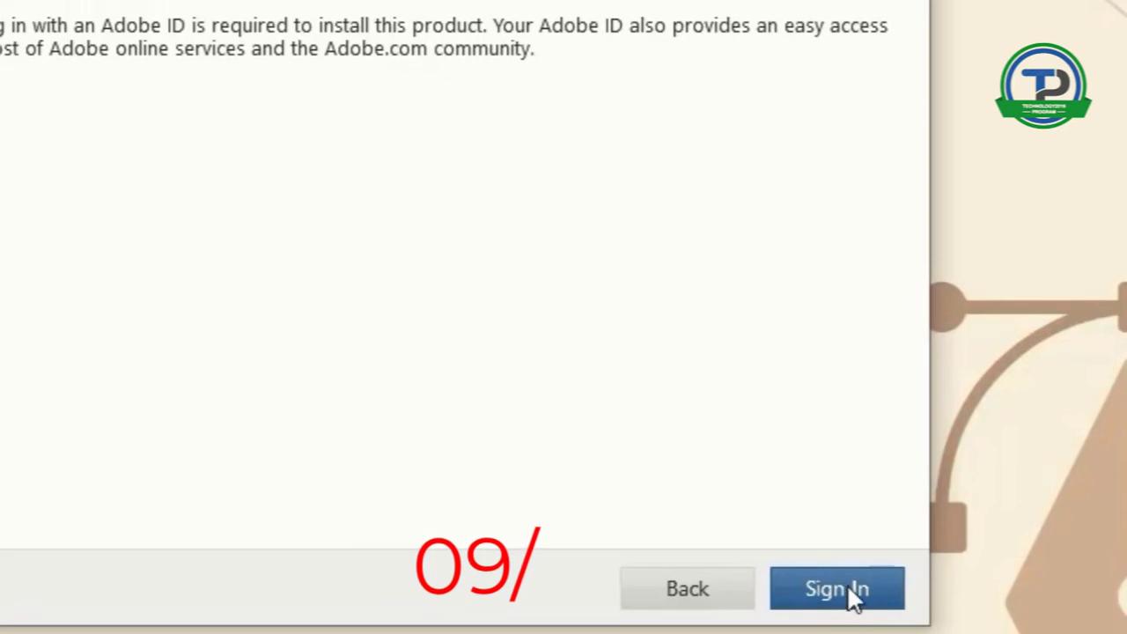
click(853, 591)
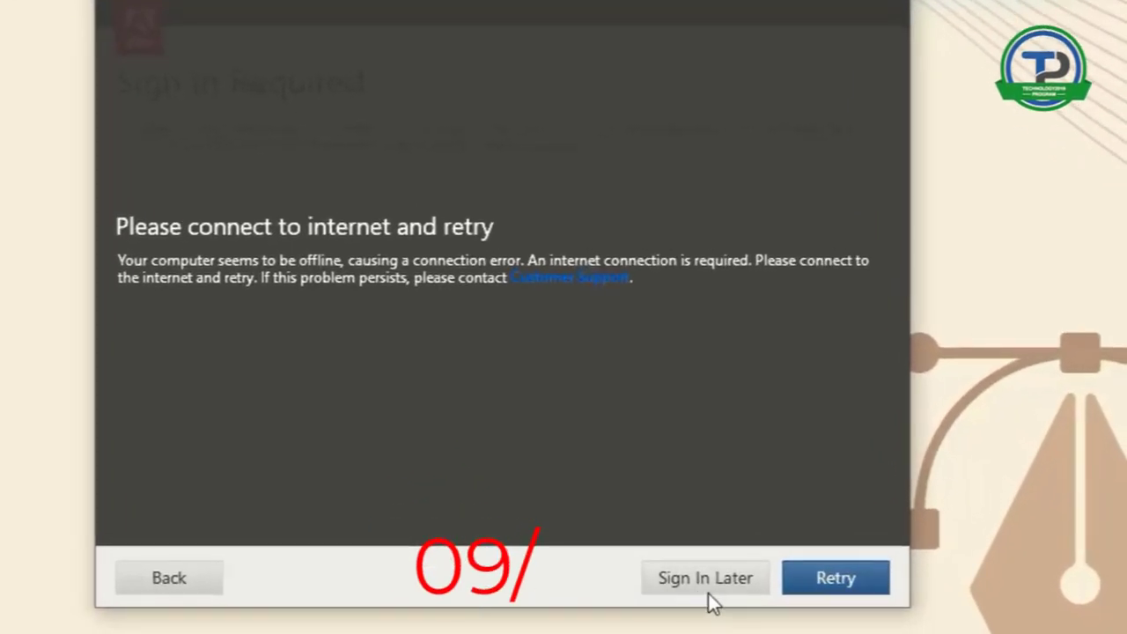
click(706, 578)
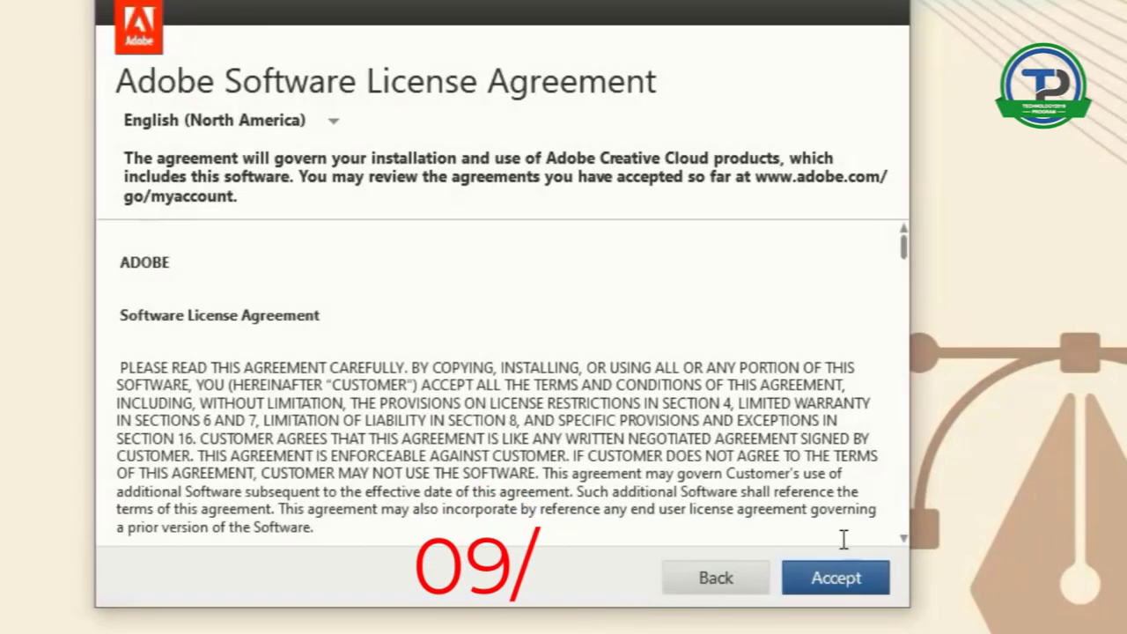
click(837, 581)
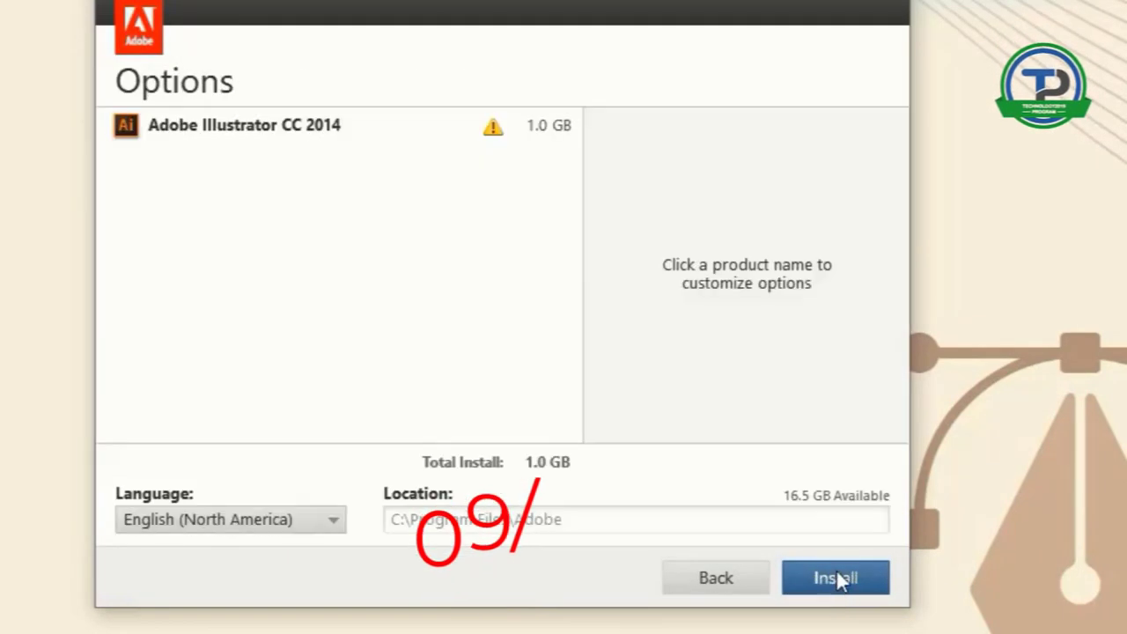
click(826, 587)
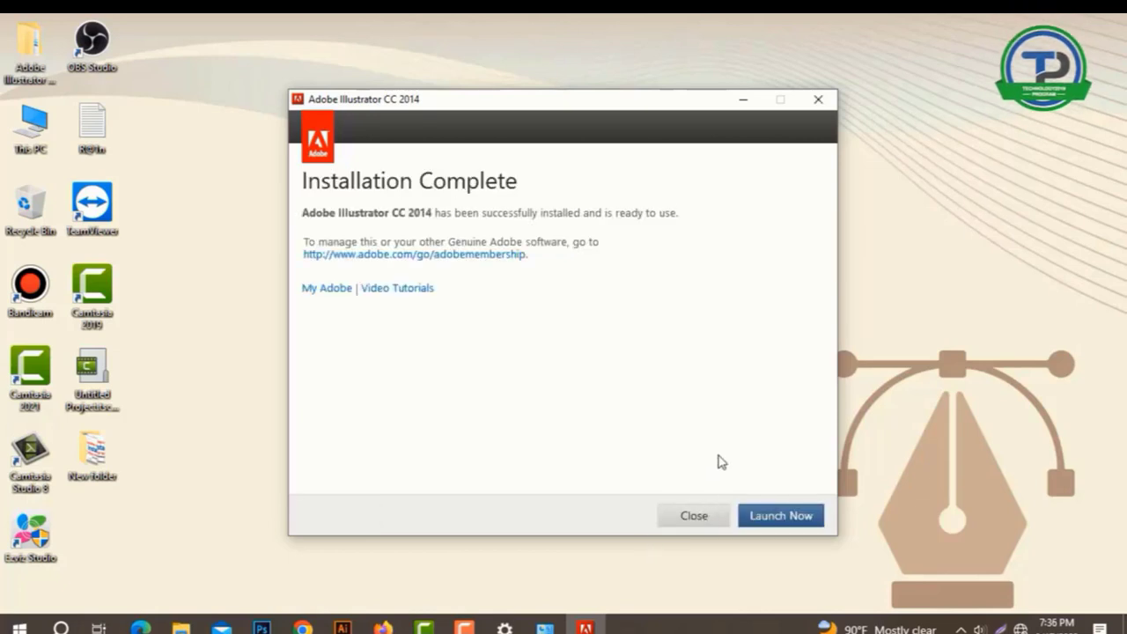
click(696, 516)
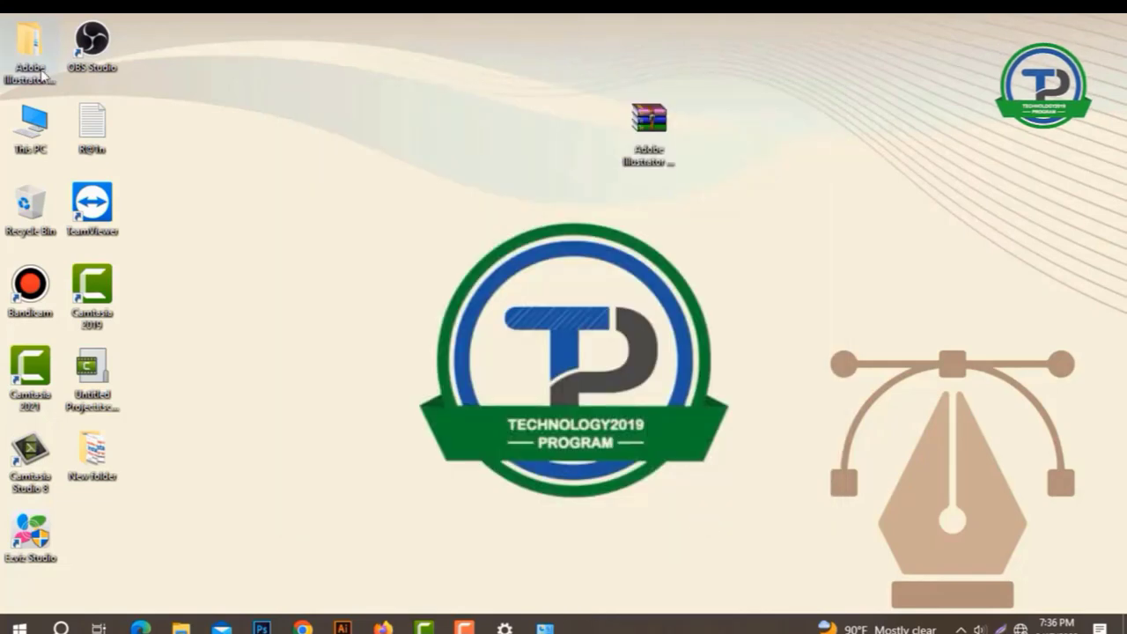
Step: Open the Crack folder inside the extracted Adobe Illustrator folder
double_click(31, 53)
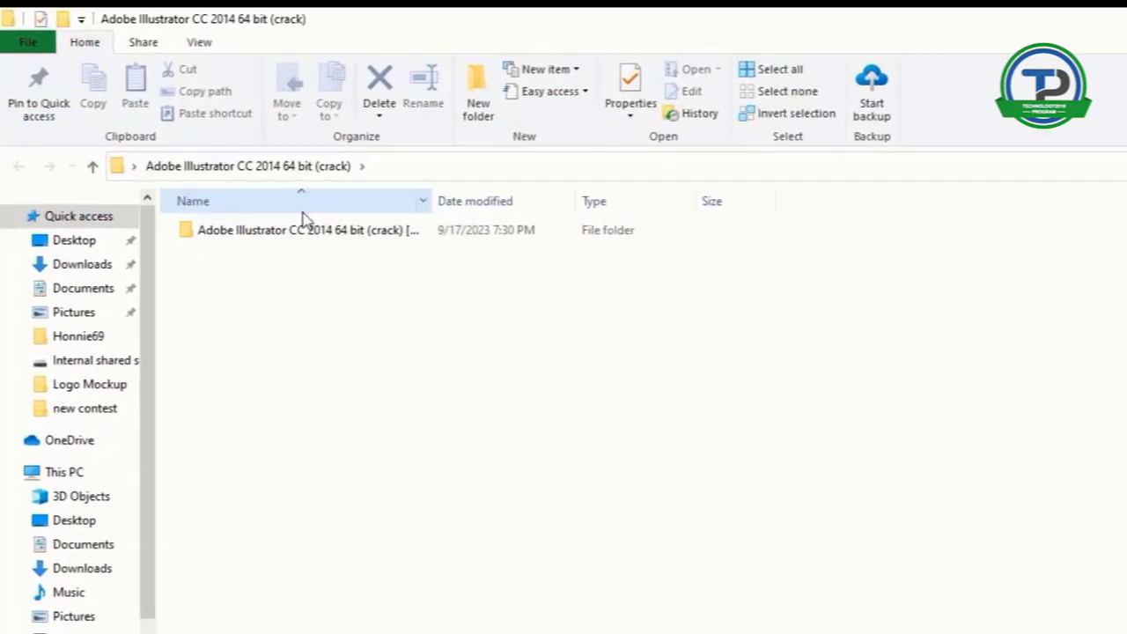
double_click(305, 230)
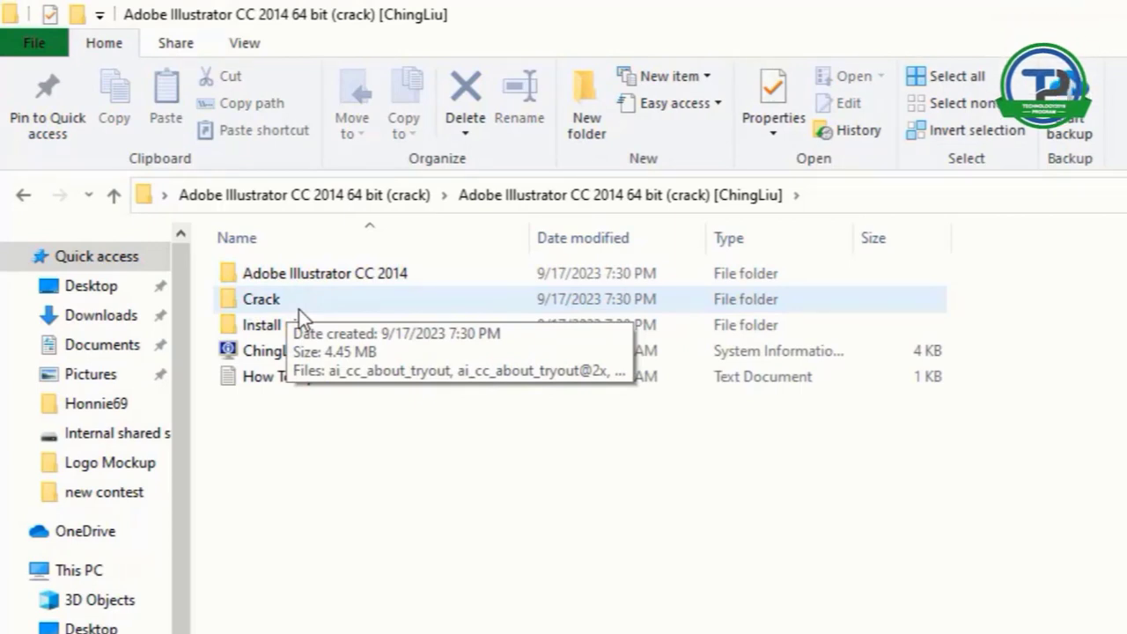
double_click(299, 309)
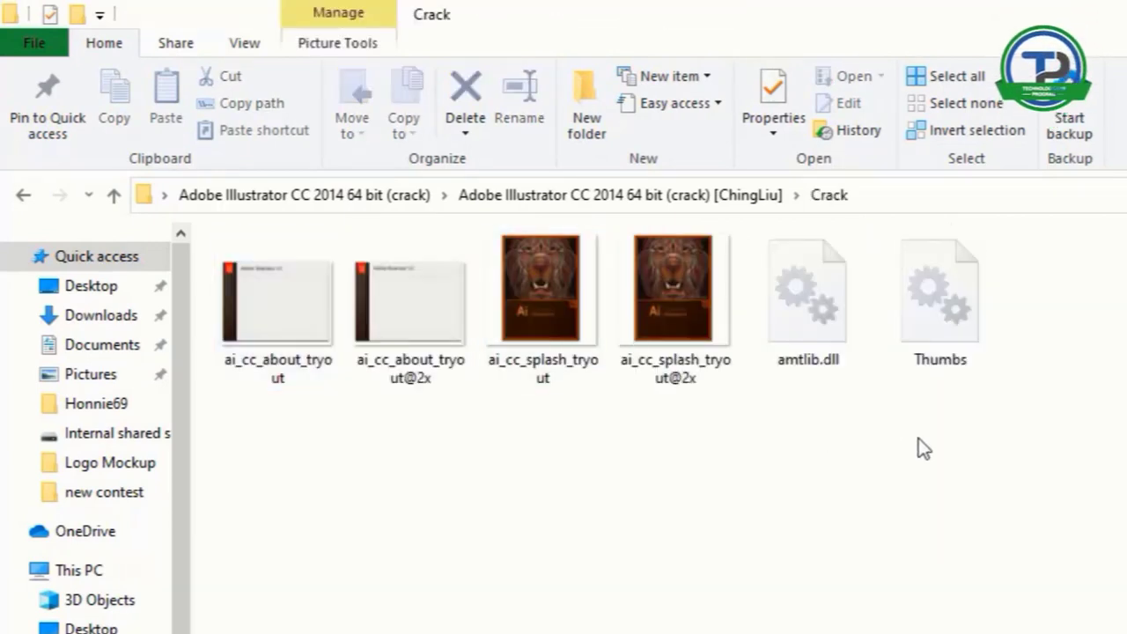
Step: Copy amtlib.dll and Thumbs from the Crack folder
drag(1124, 457, 811, 311)
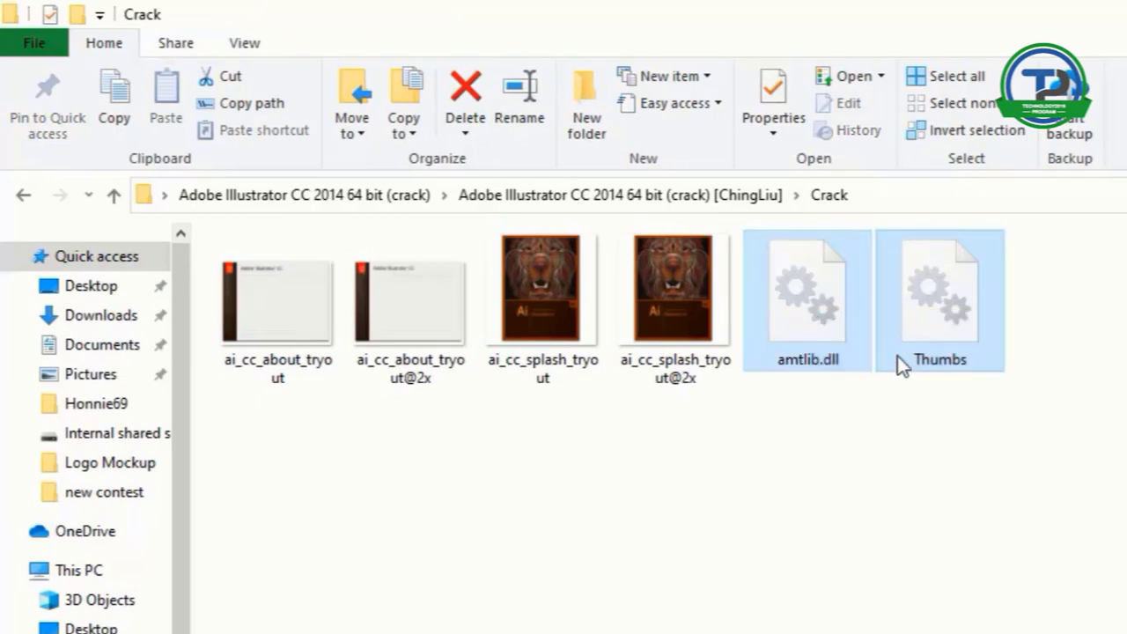
right_click(815, 302)
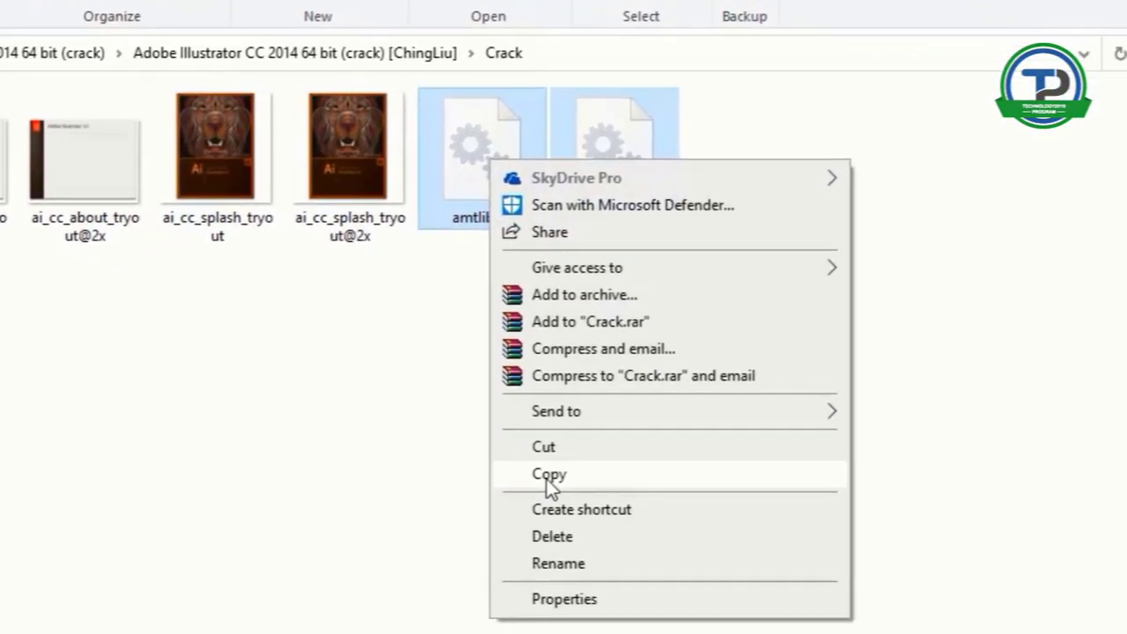
click(510, 457)
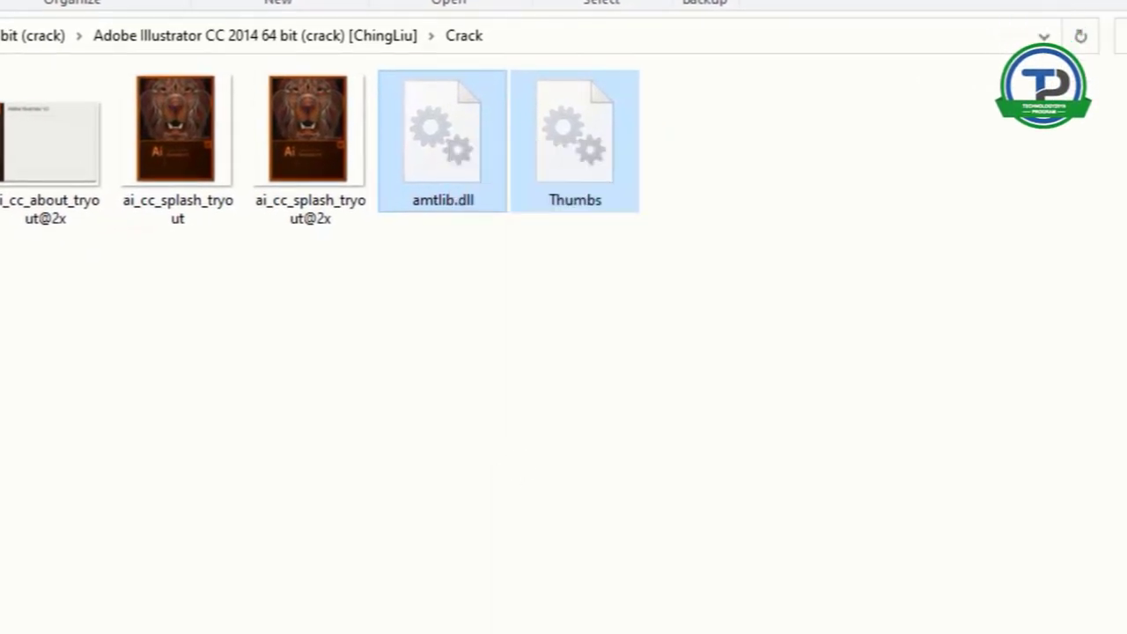
click(53, 581)
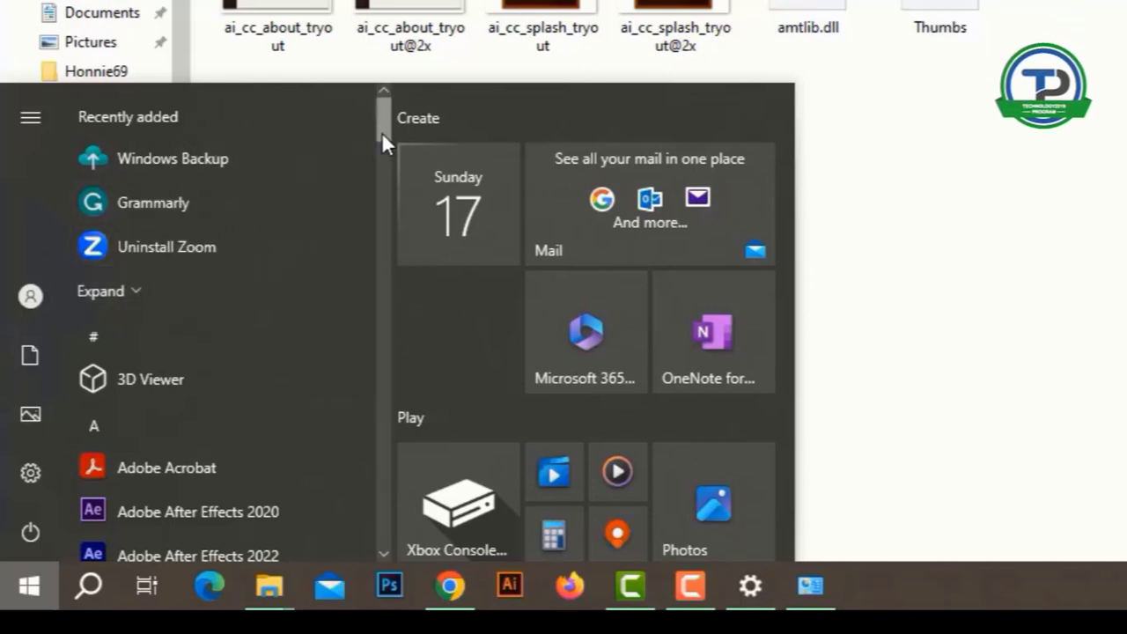
Step: Locate the Illustrator CC 2014 Start menu shortcut, then open its target program folder
drag(381, 132, 371, 169)
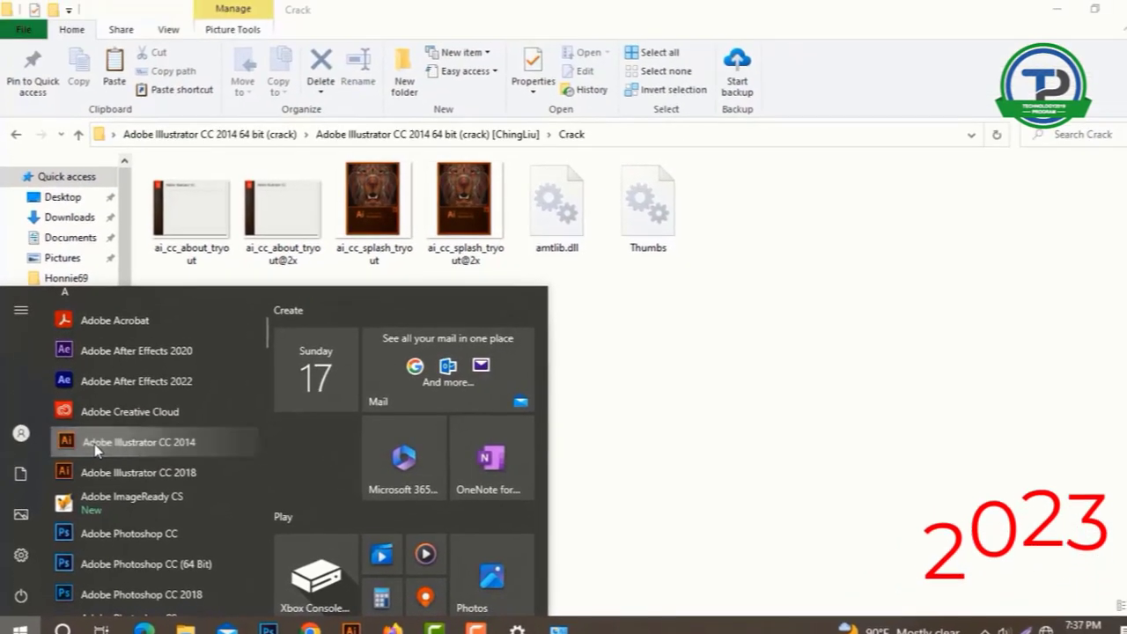
right_click(138, 313)
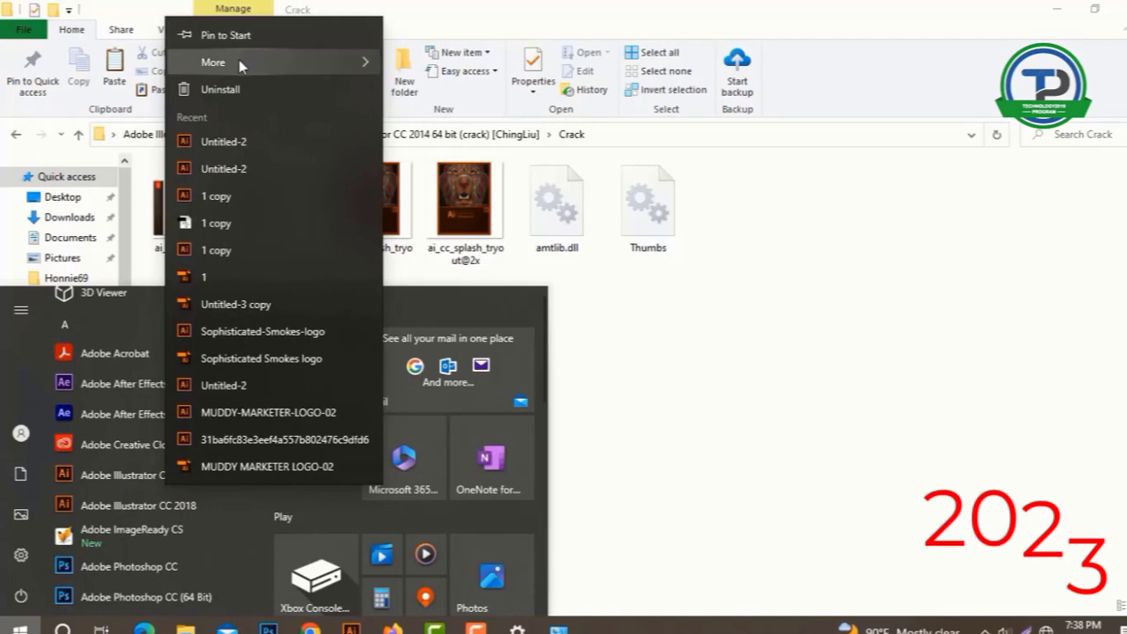
mouse_move(240, 61)
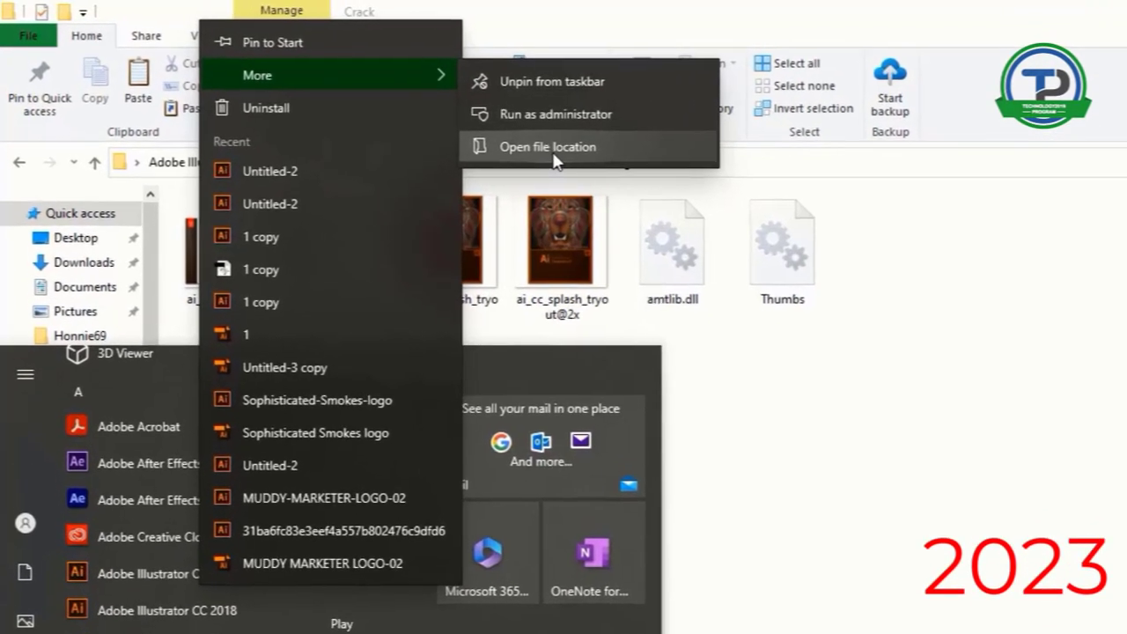
click(555, 150)
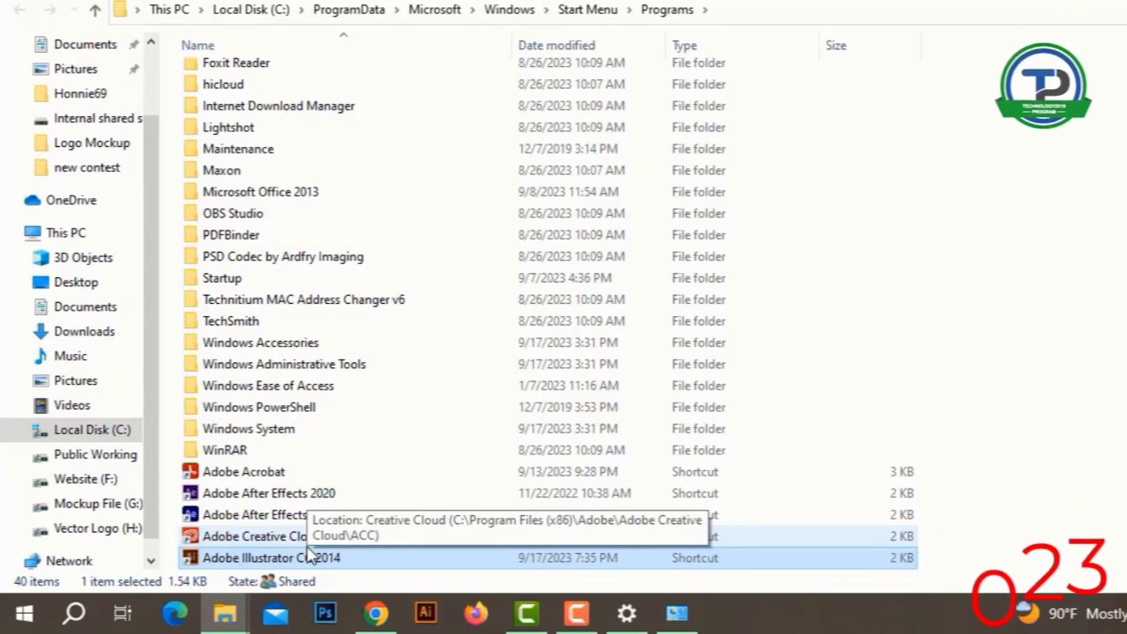
right_click(313, 554)
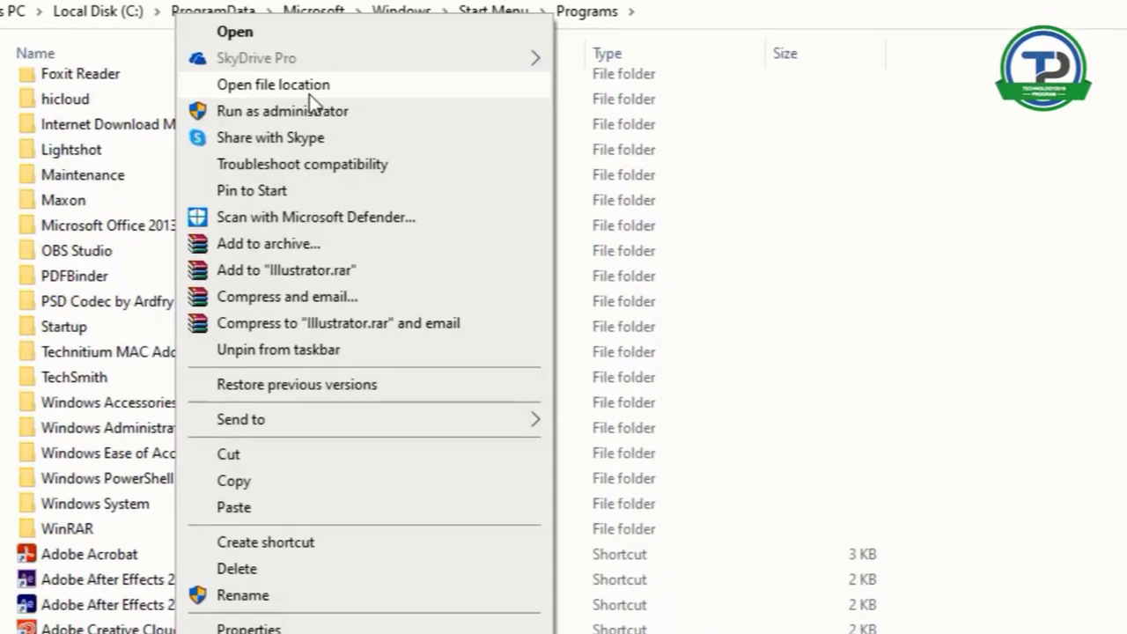
click(309, 92)
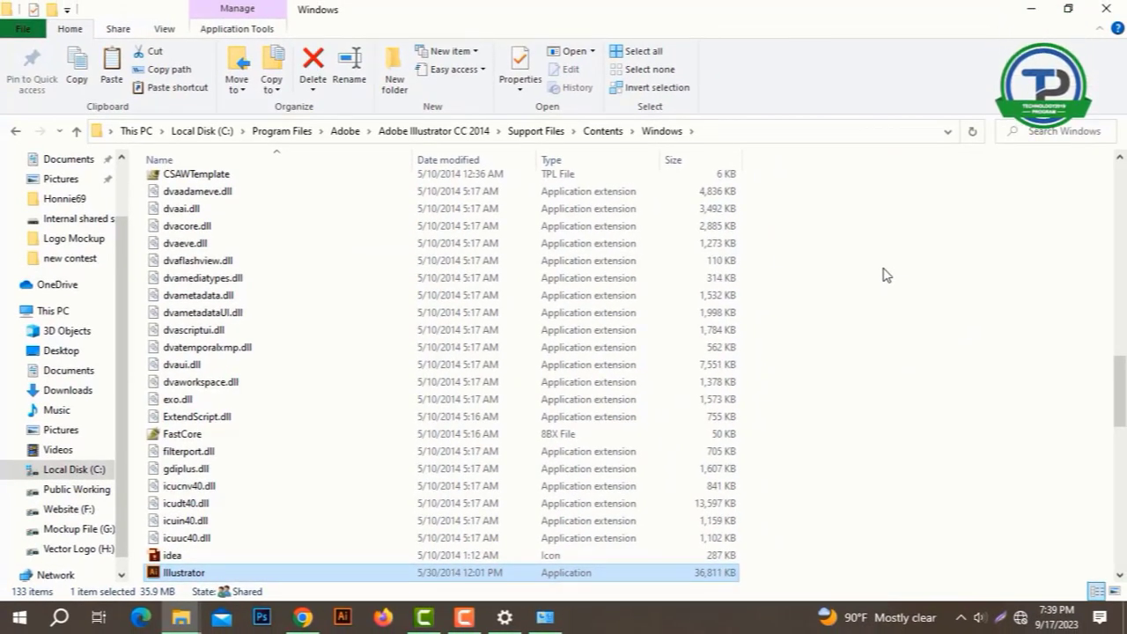
Step: Paste amtlib.dll and Thumbs into the program folder, replacing both originals with administrator permission
right_click(884, 269)
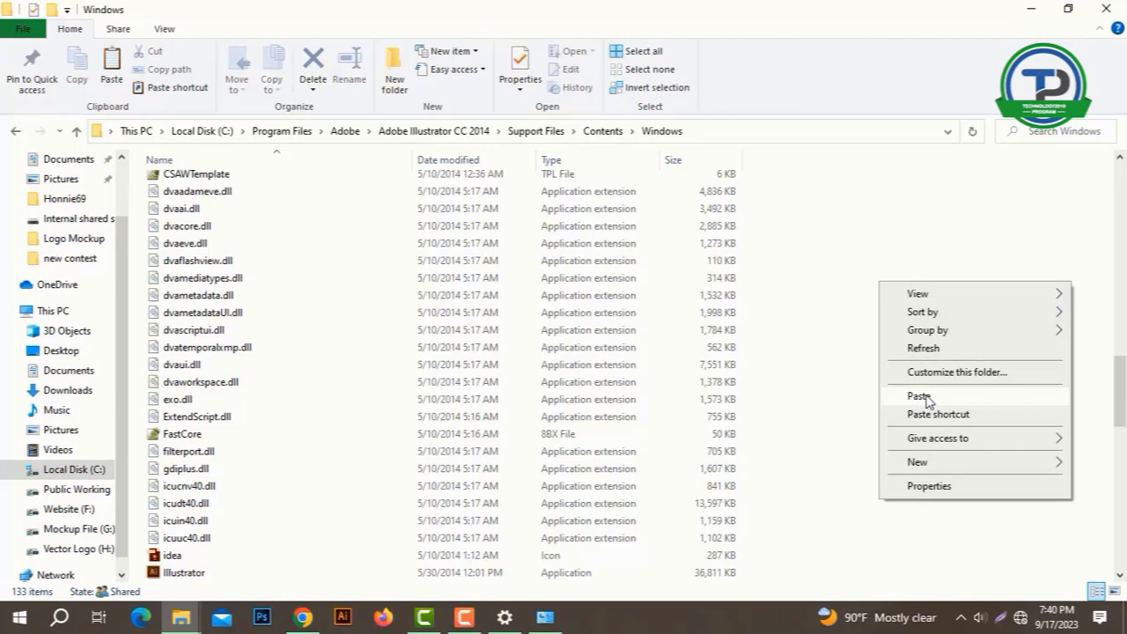
click(918, 396)
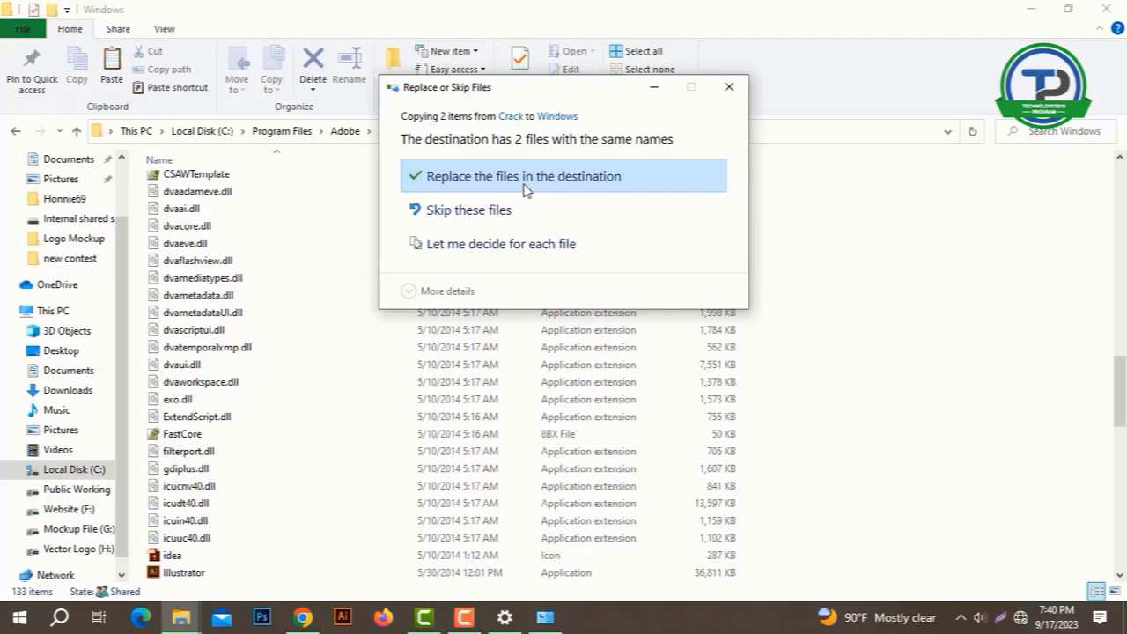
click(590, 180)
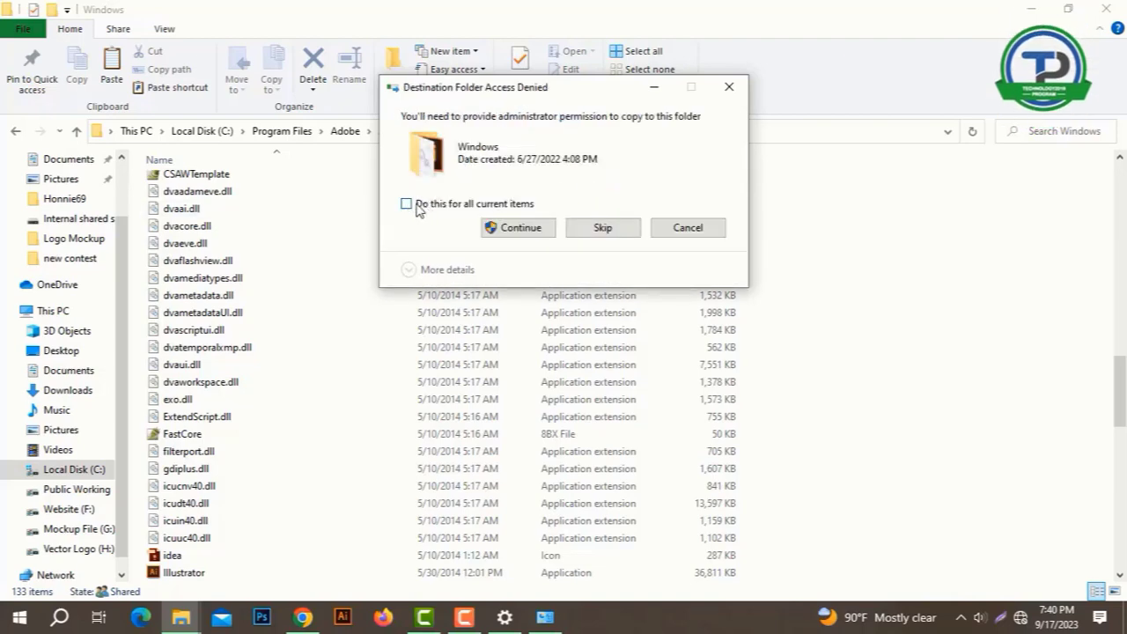
click(406, 205)
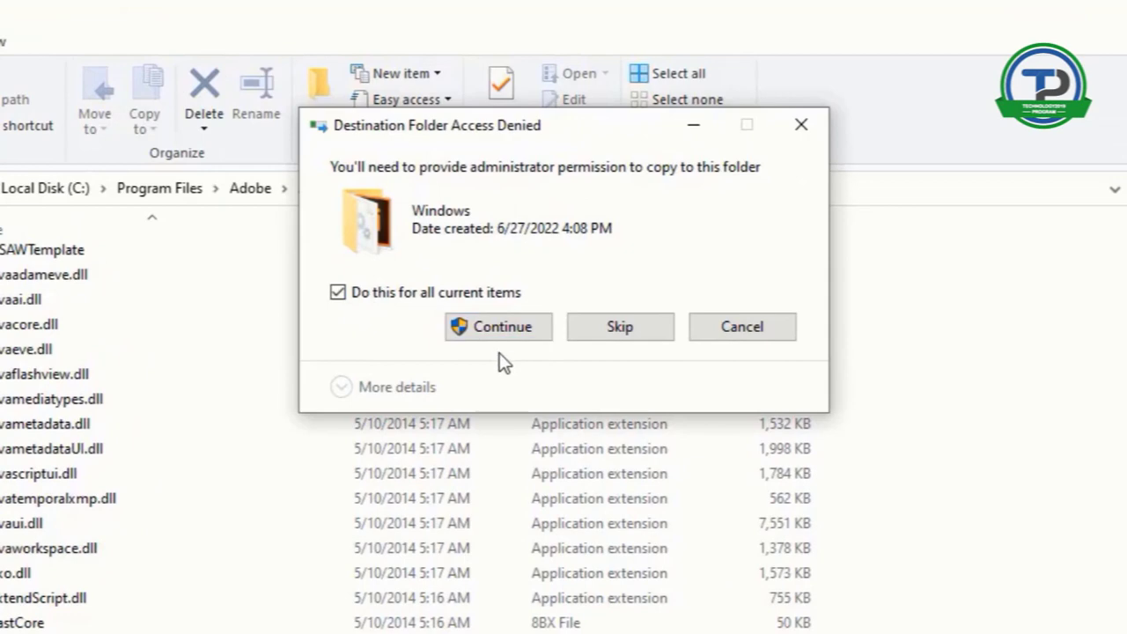
click(508, 336)
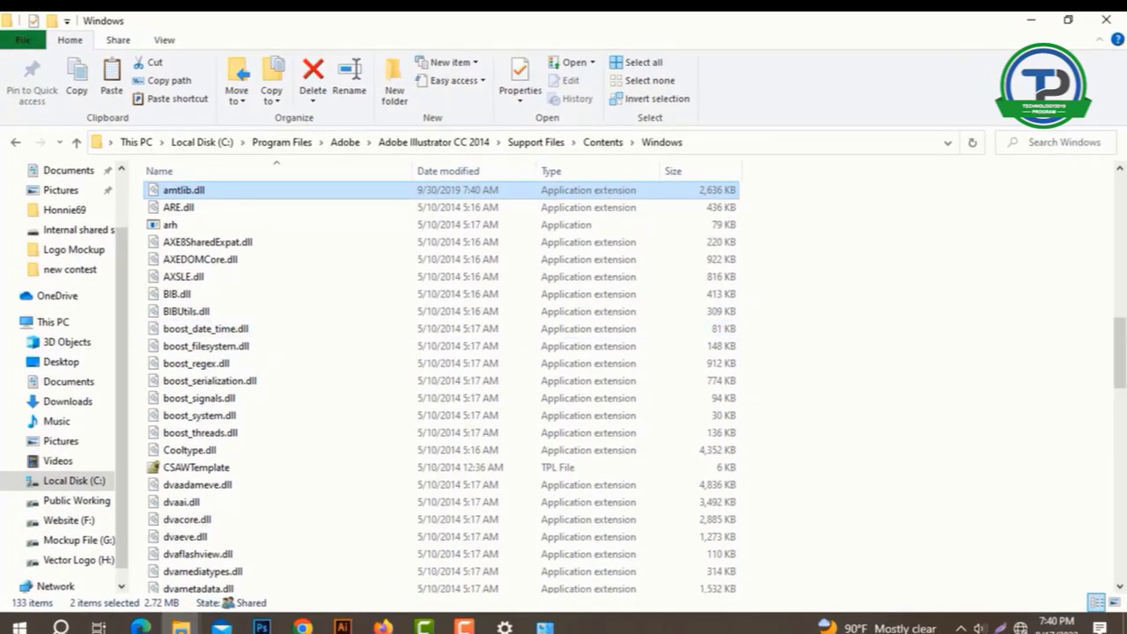
click(1113, 18)
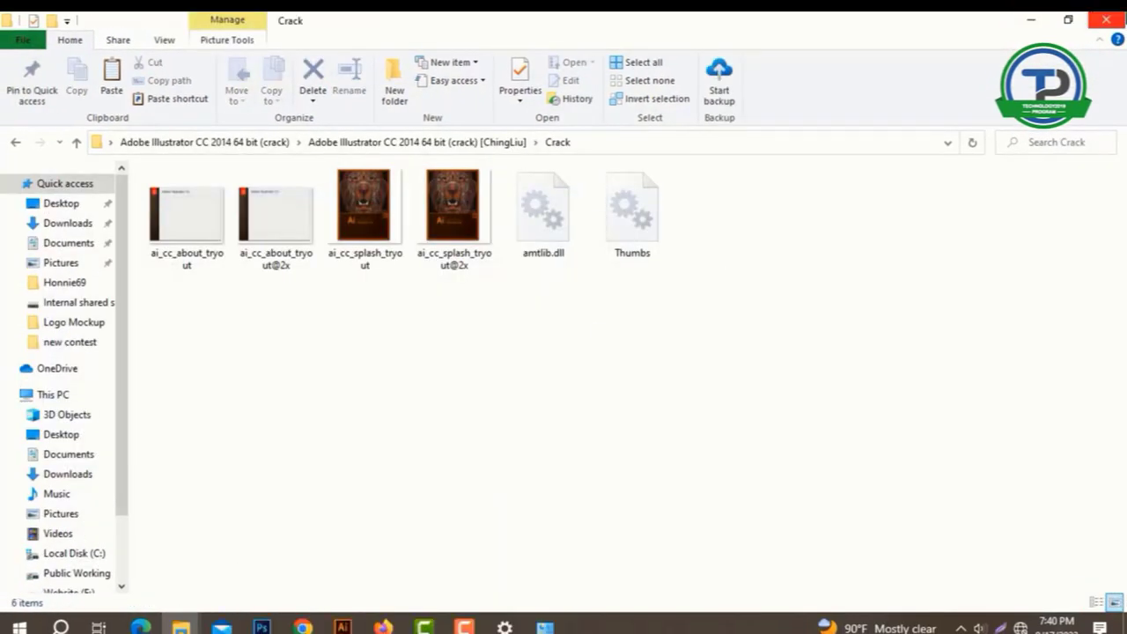
Step: Close the Crack folder, launch Illustrator CC 2014, and select the disabled Ethernet adapter
click(1122, 17)
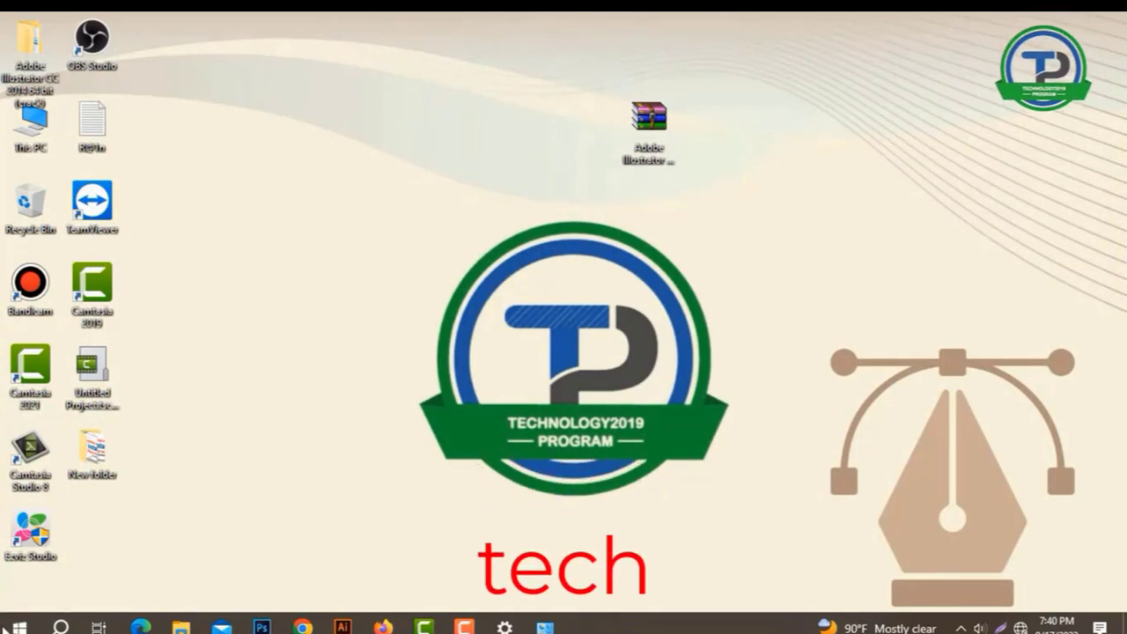
click(20, 625)
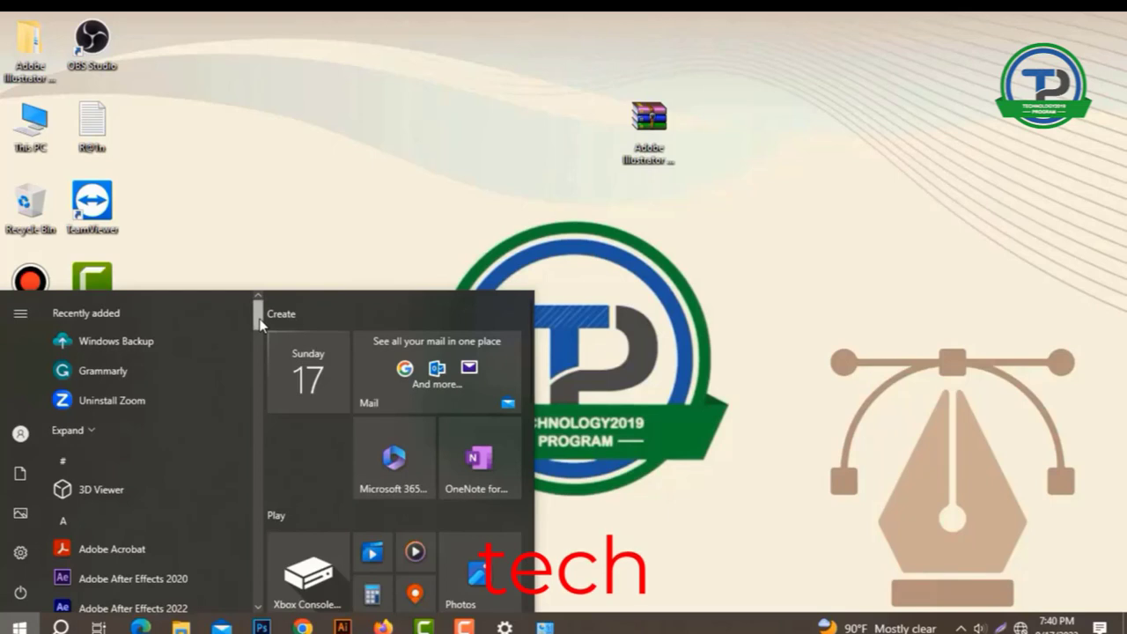
scroll(261, 324, down, 5)
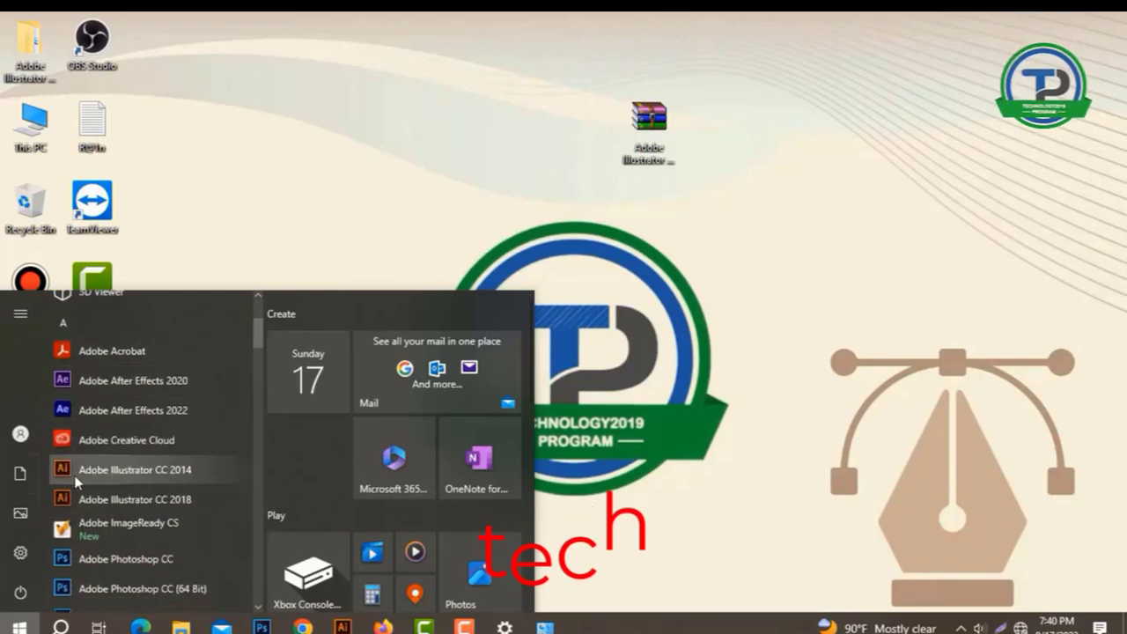
click(160, 472)
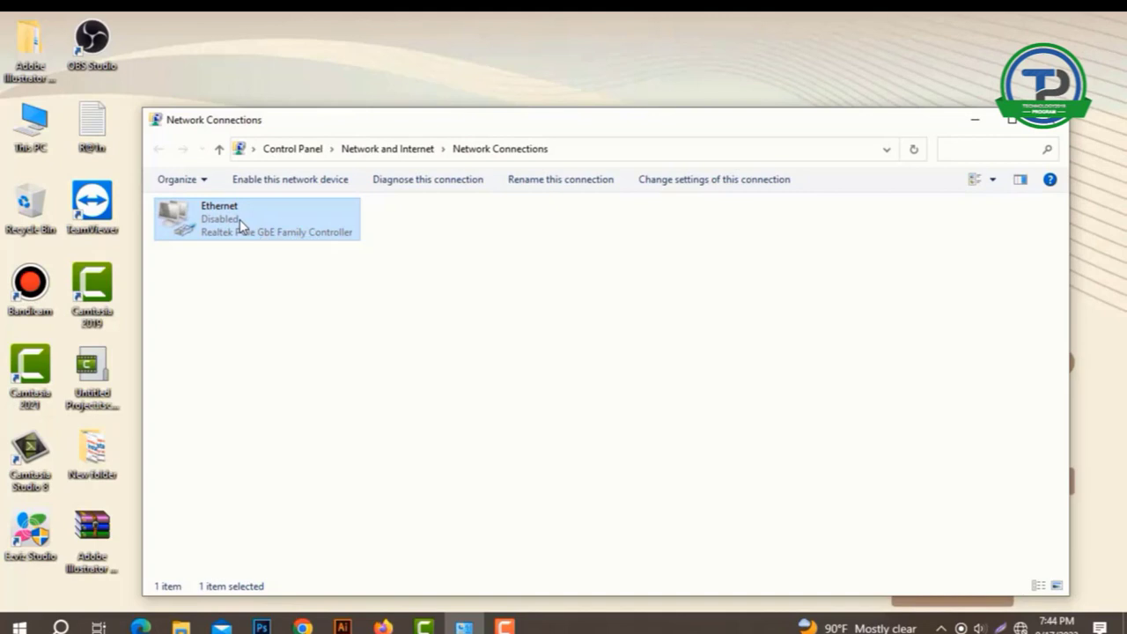
right_click(239, 221)
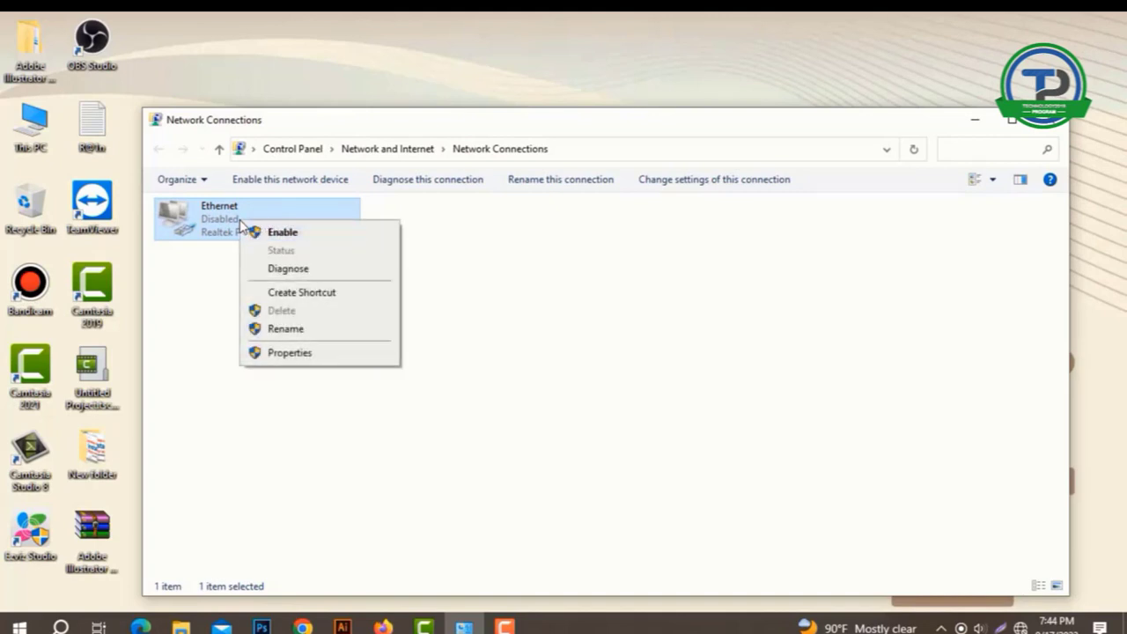